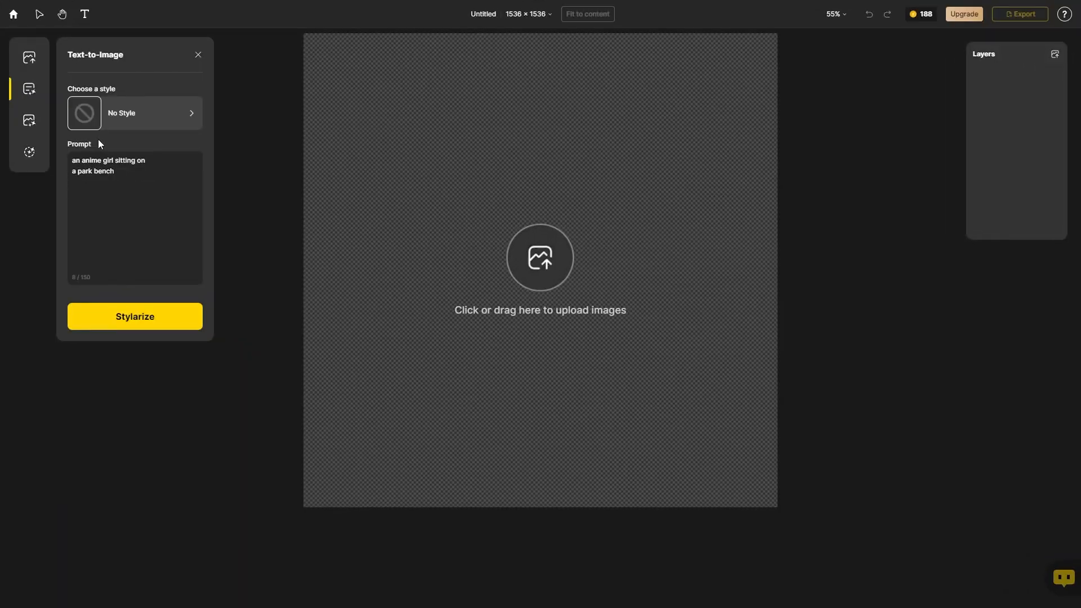
Step: Generate images from the prompt "an anime girl sitting on a park bench" with no style and select the first two results
{"action": "left_click", "coordinate": [131, 311]}
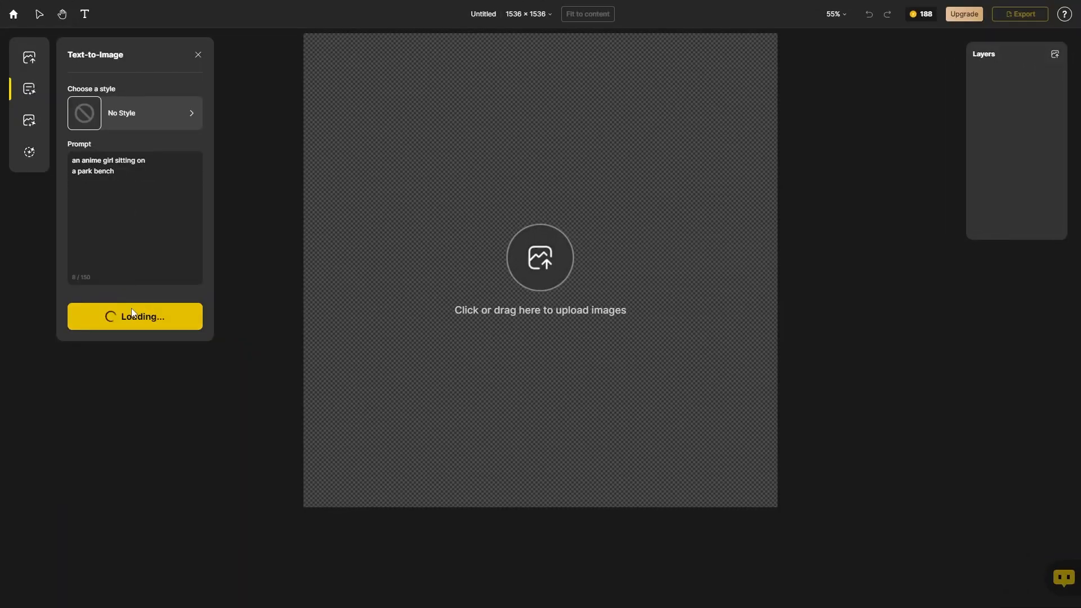
{"action": "left_click", "coordinate": [246, 127]}
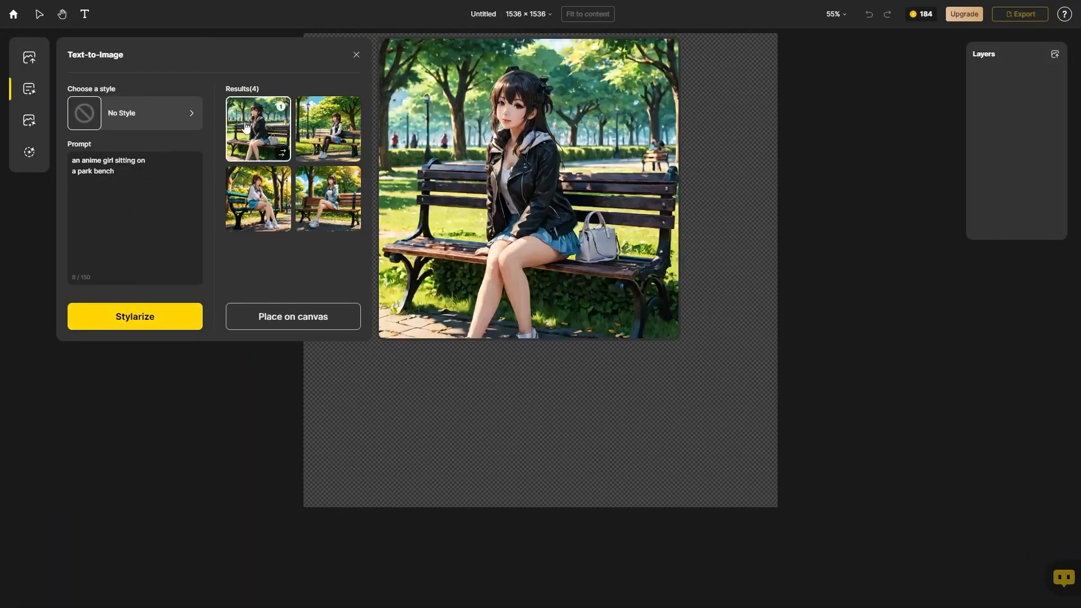
{"action": "left_click", "coordinate": [328, 128]}
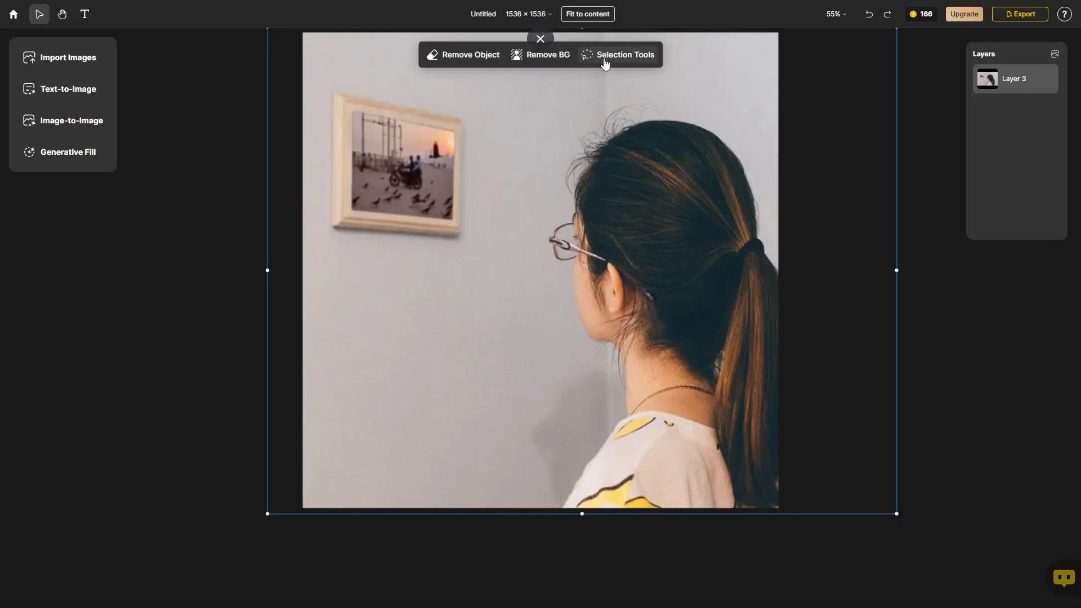
Step: Outline the framed picture on the wall with the Lasso selection tool
{"action": "left_click", "coordinate": [605, 64]}
{"action": "mouse_move", "coordinate": [326, 80]}
{"action": "left_mouse_down"}
{"action": "mouse_move", "coordinate": [391, 265]}
{"action": "mouse_move", "coordinate": [417, 79]}
{"action": "mouse_move", "coordinate": [317, 89]}
{"action": "left_mouse_up"}
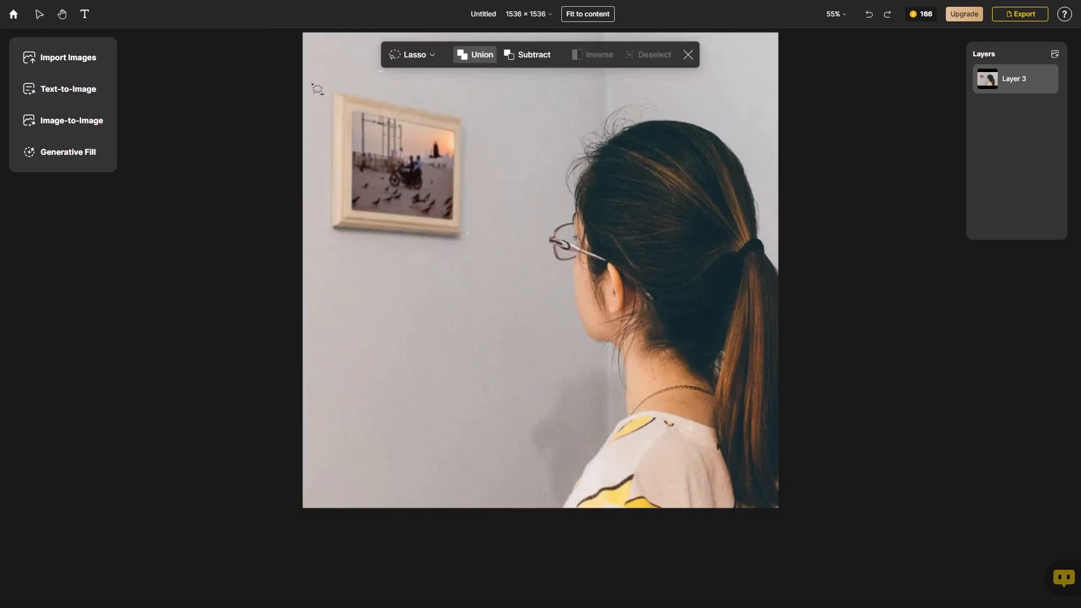
{"action": "left_click", "coordinate": [371, 300]}
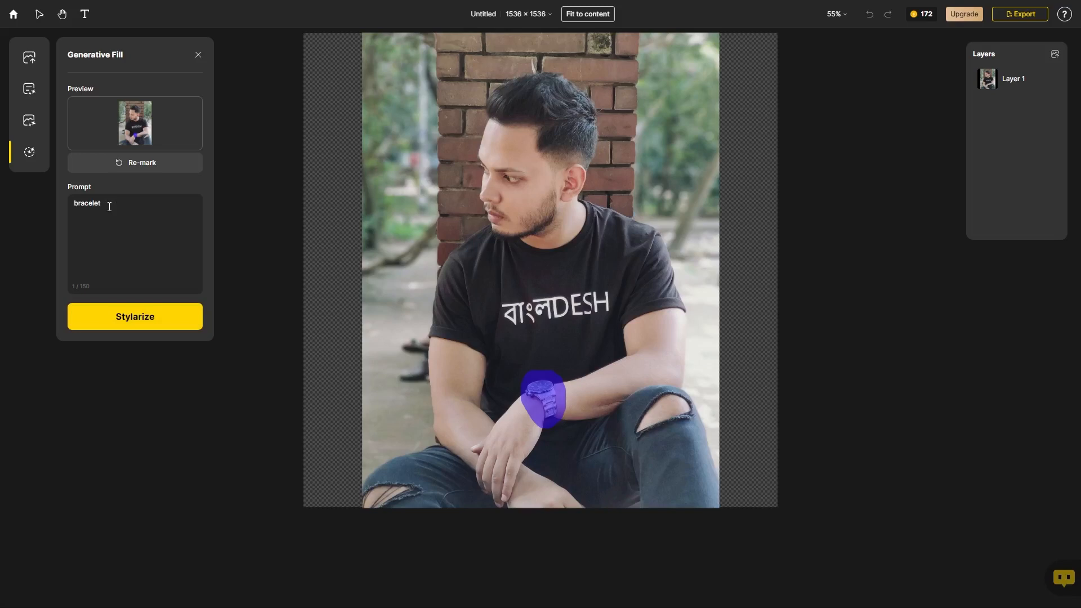
Step: Generate bracelet fills for the marked wristwatch and place the first and fourth results on the canvas
{"action": "left_click", "coordinate": [136, 317]}
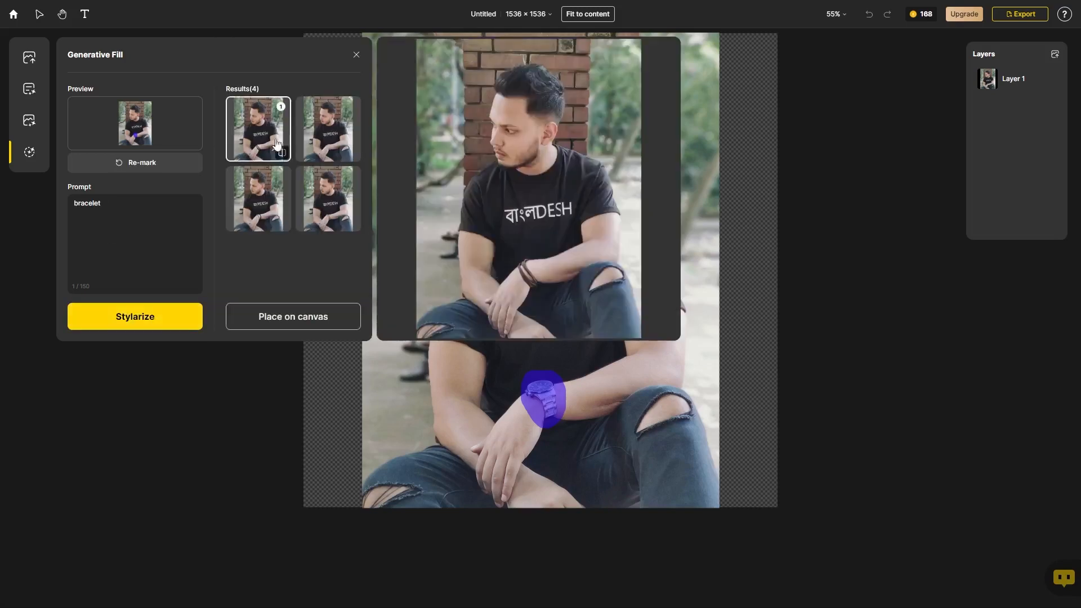
{"action": "left_click", "coordinate": [328, 199]}
{"action": "left_click", "coordinate": [314, 316]}
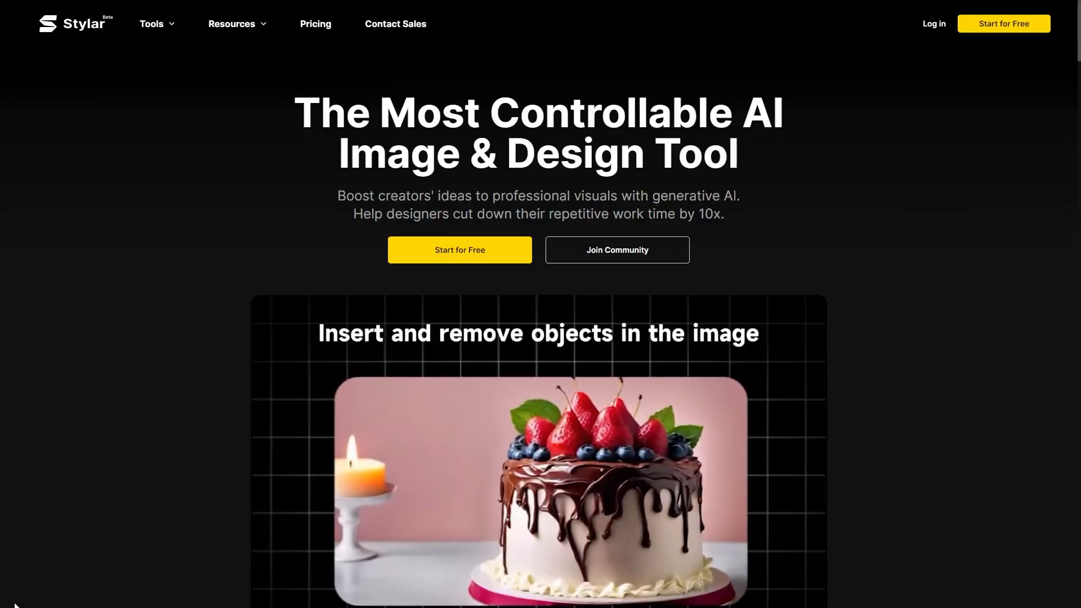
Step: Sign up for Stylar for free with a Google account
{"action": "left_click", "coordinate": [463, 249]}
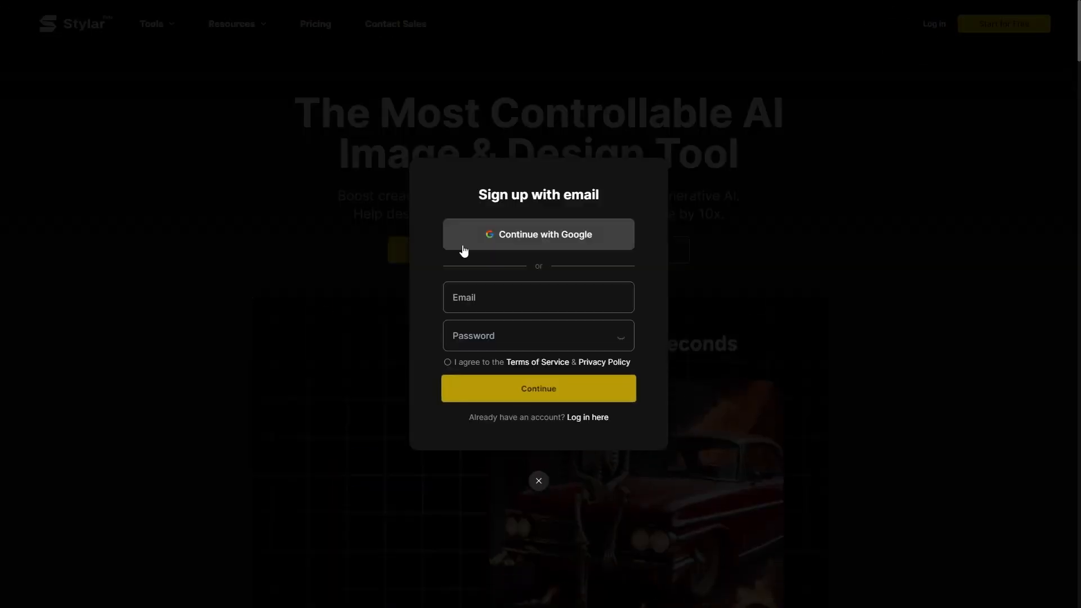
{"action": "left_click", "coordinate": [517, 231]}
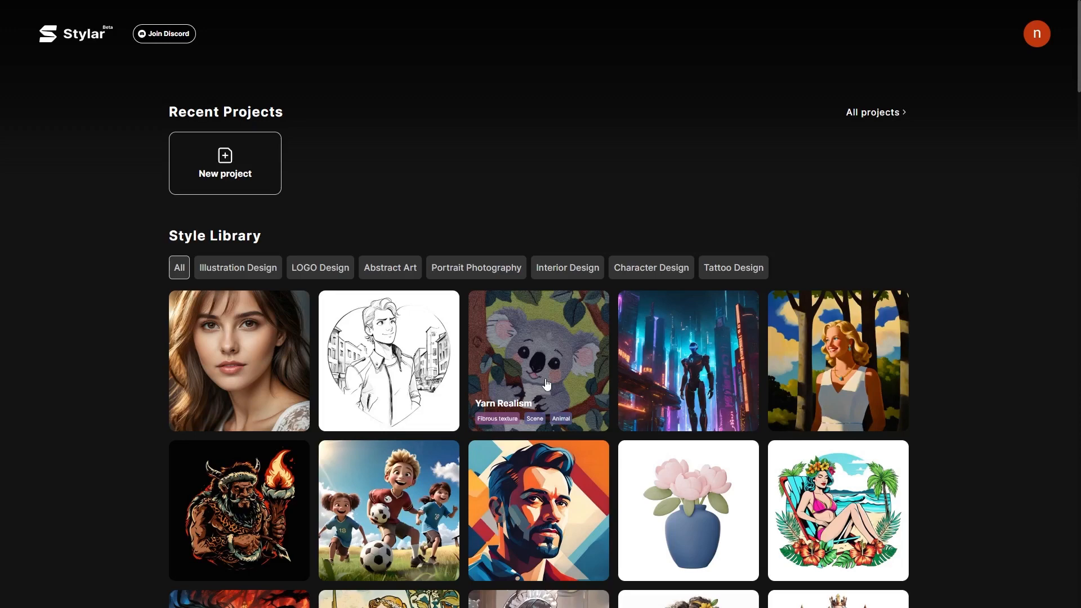
Step: Create a new project named TEST with a 1152 × 1536 canvas
{"action": "left_click", "coordinate": [246, 164]}
{"action": "double_click", "coordinate": [415, 68]}
{"action": "type", "text": "TEST"}
{"action": "left_click", "coordinate": [494, 193]}
{"action": "left_click", "coordinate": [505, 349]}
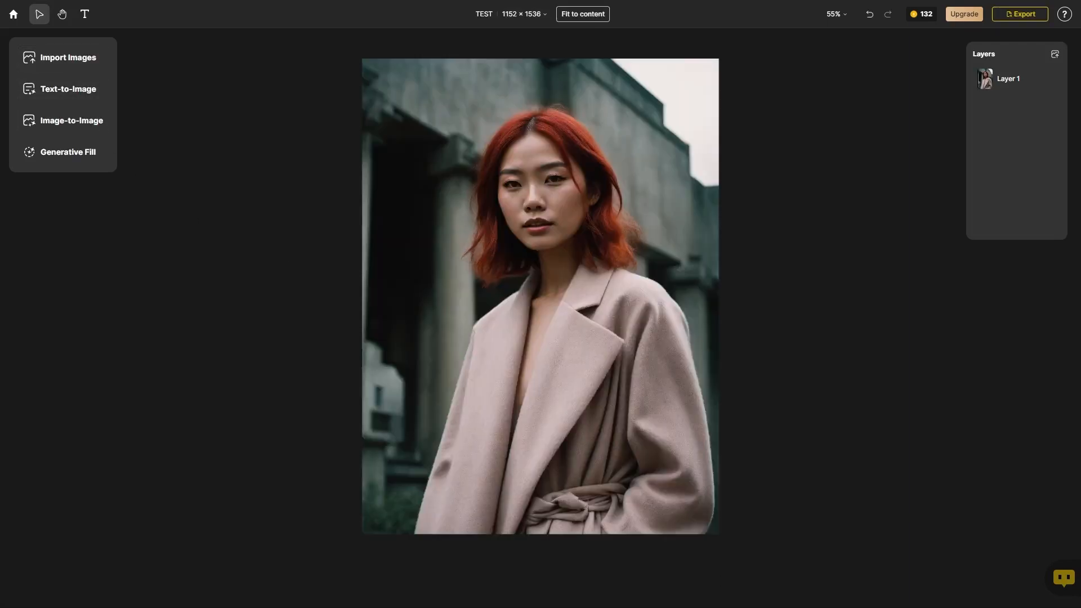
Step: Choose the Flamenco Dance style for an image-to-image conversion of the red-haired woman's portrait
{"action": "left_click", "coordinate": [76, 119]}
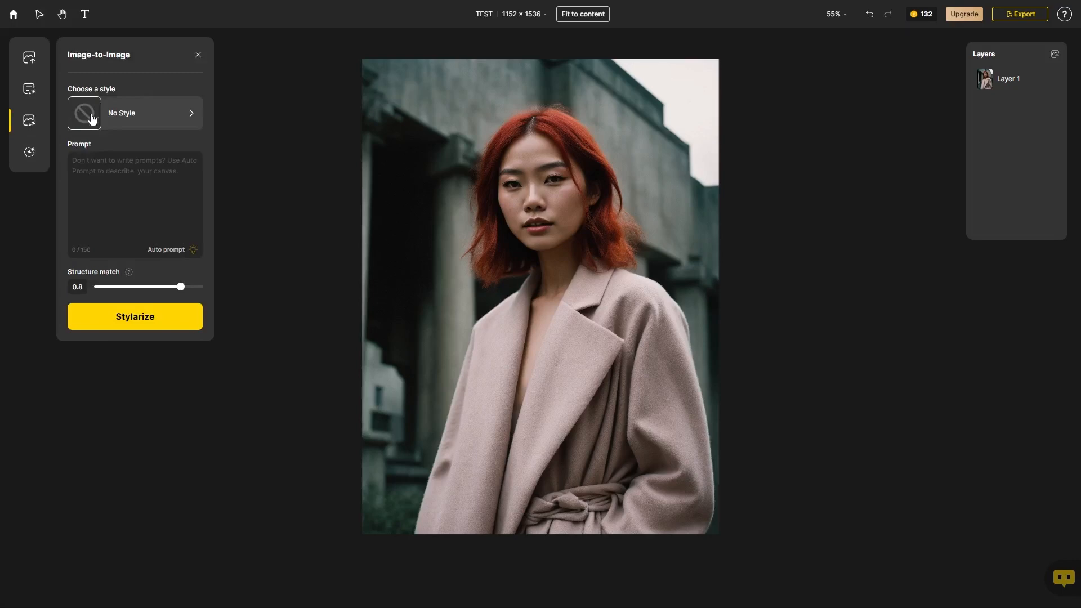
{"action": "left_click", "coordinate": [92, 117]}
{"action": "scroll", "coordinate": [109, 186], "scroll_direction": "down", "scroll_amount": 3}
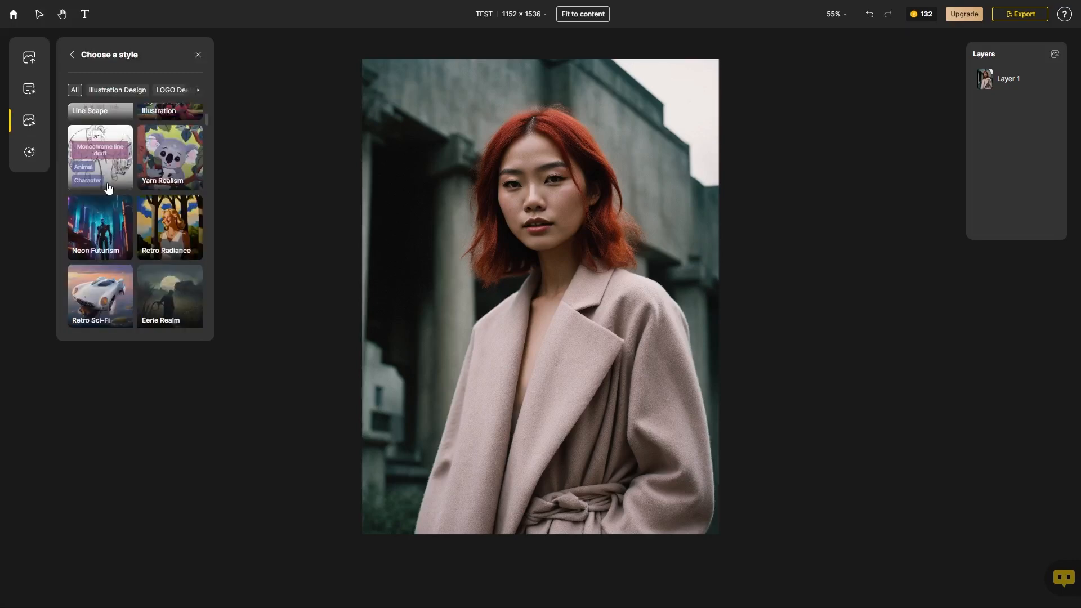
{"action": "scroll", "coordinate": [109, 188], "scroll_direction": "down", "scroll_amount": 3}
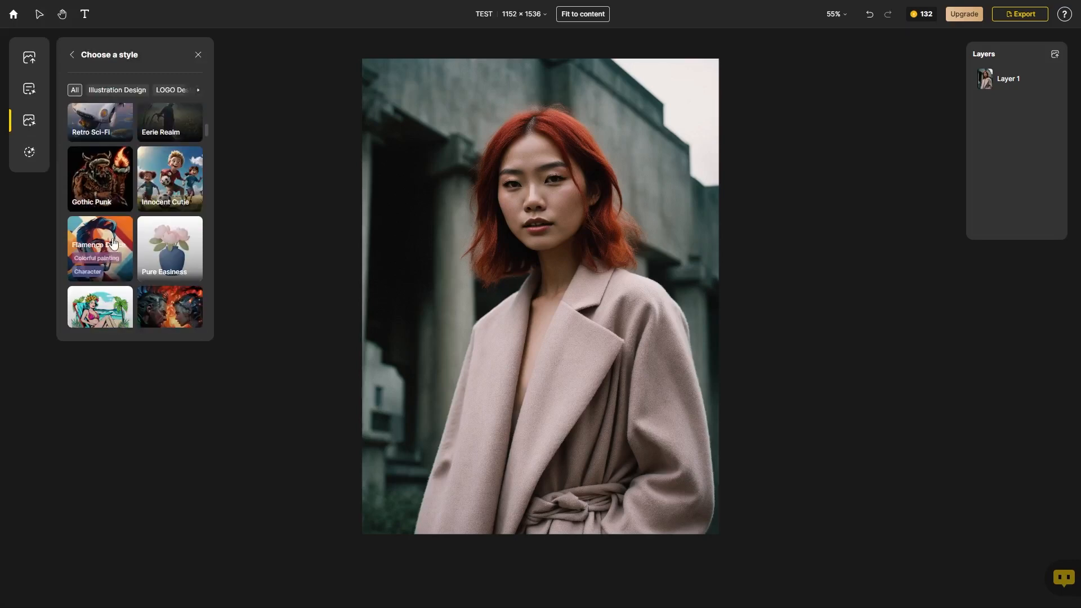
{"action": "left_click", "coordinate": [112, 245]}
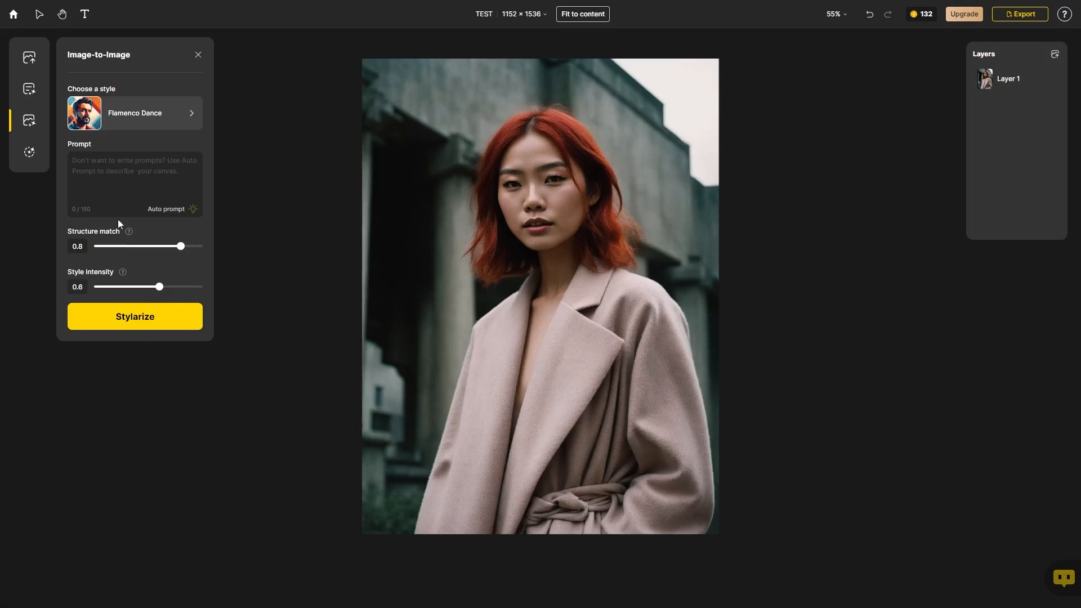
Step: Restyle the portrait using an automatically written prompt and place the first result on the canvas
{"action": "left_click", "coordinate": [181, 208]}
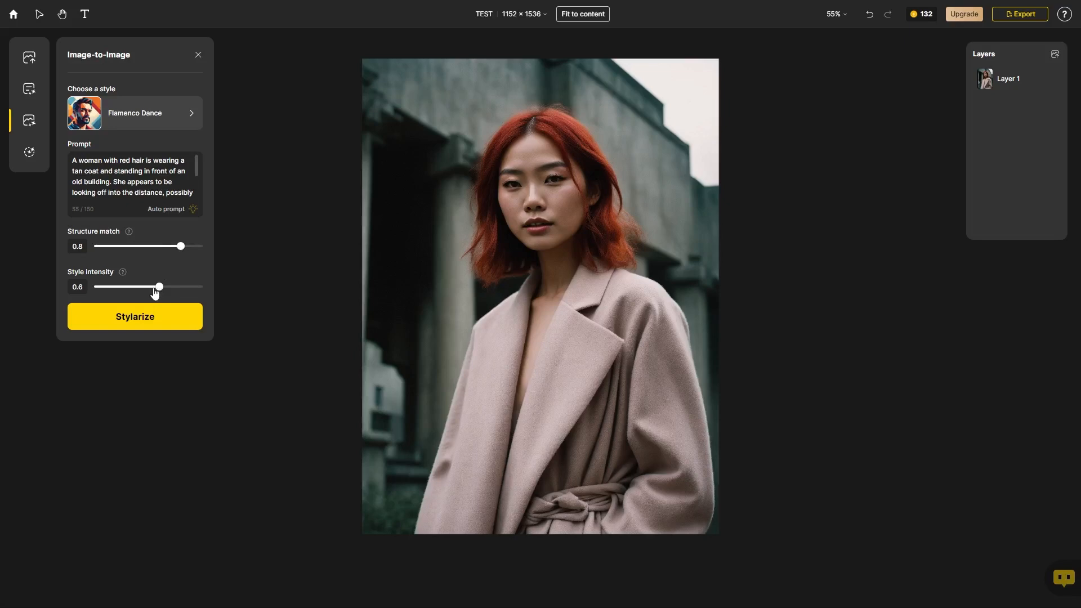
{"action": "left_click", "coordinate": [151, 318]}
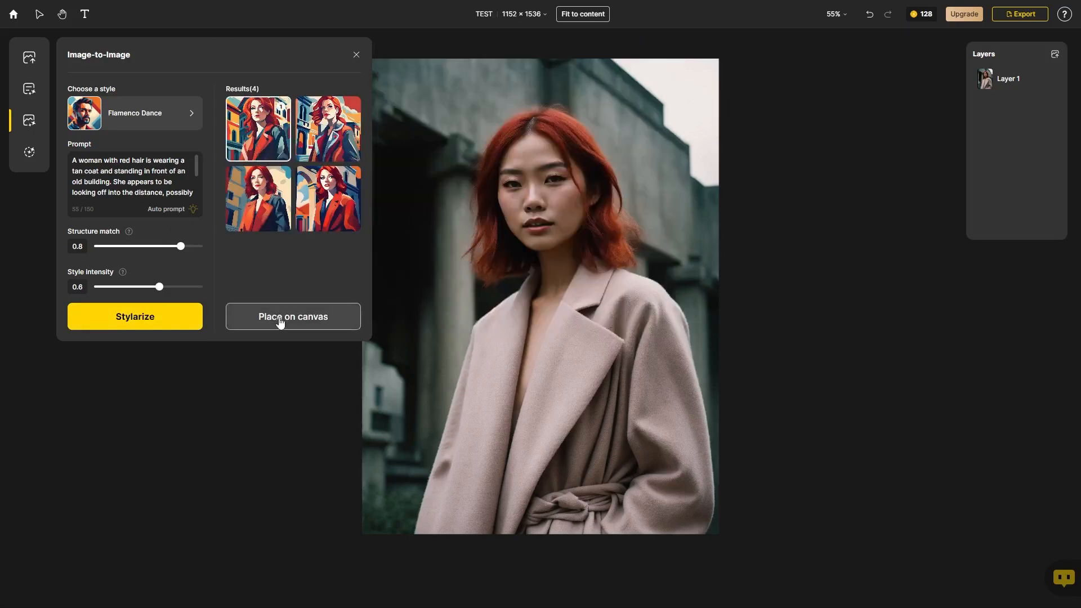
{"action": "left_click", "coordinate": [280, 315]}
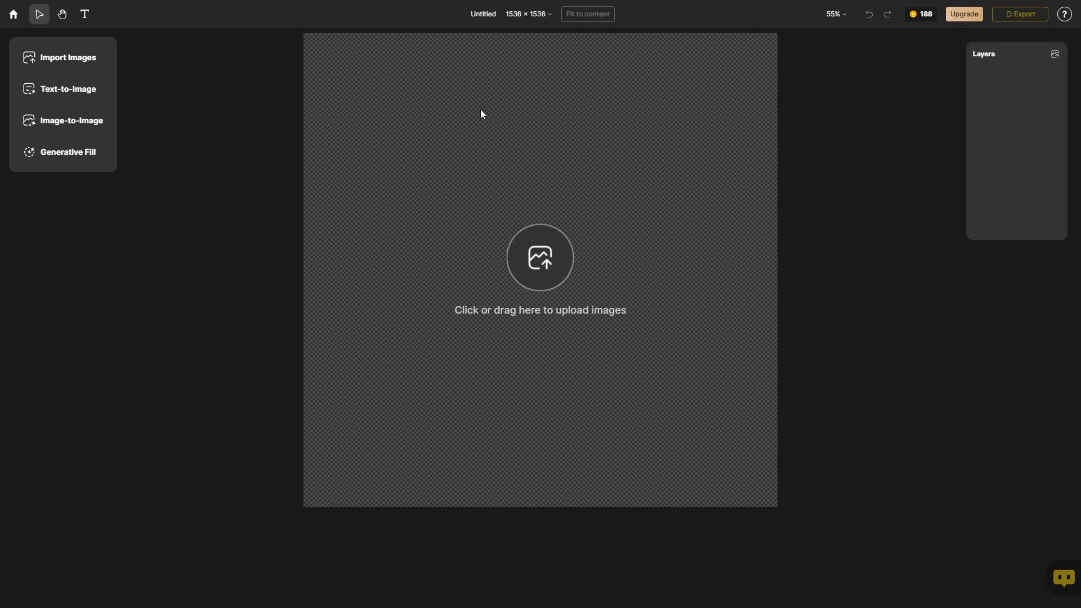
Step: Generate images from the text "an anime girl sitting on a park bench" without a style and select all four results
{"action": "left_click", "coordinate": [61, 93]}
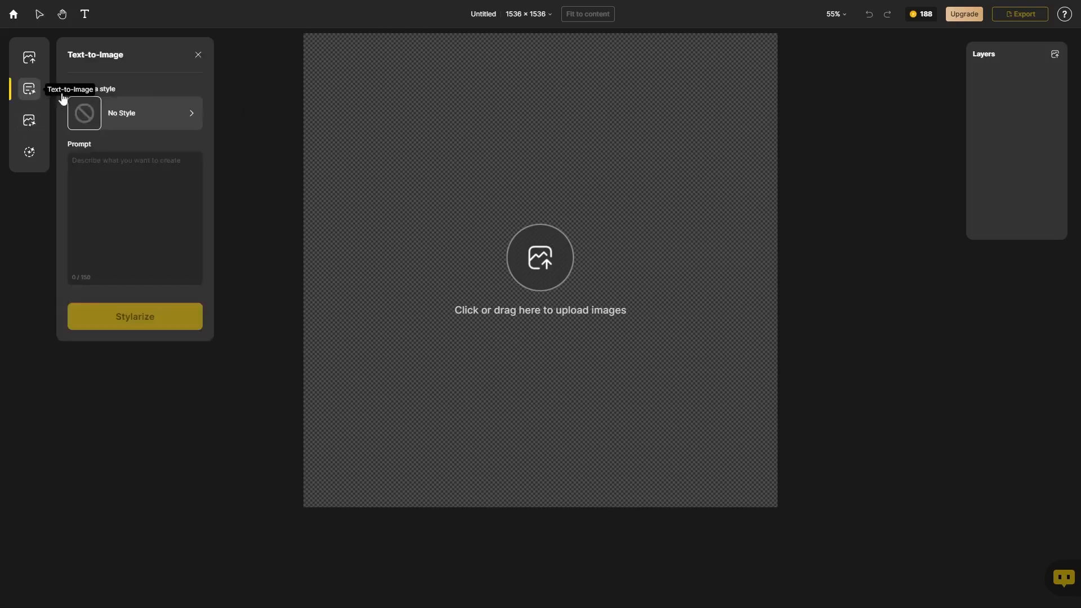
{"action": "type", "text": "an anime girl sitting on a park bench"}
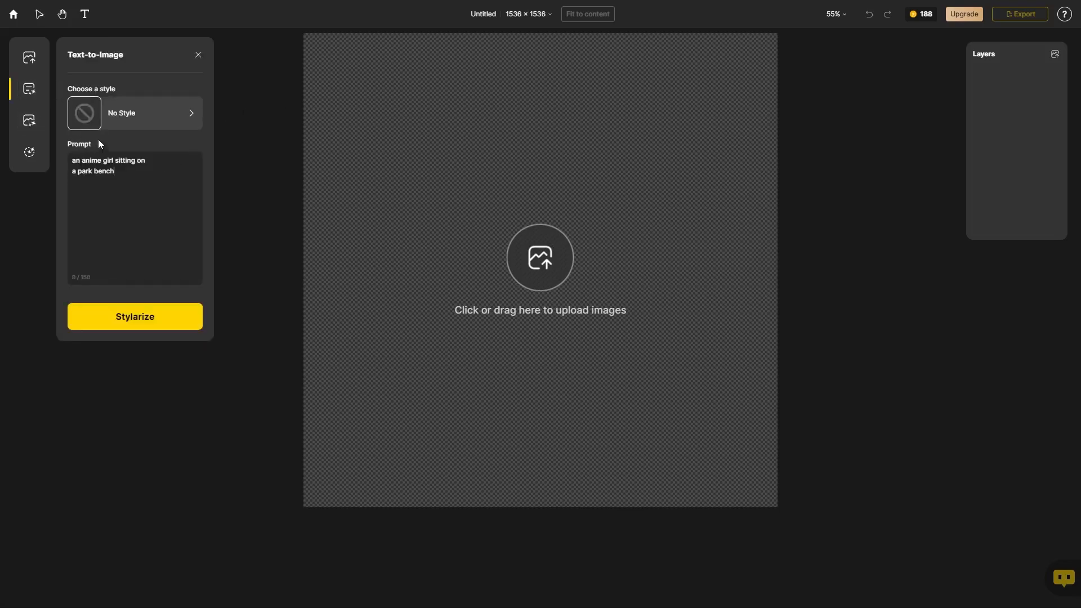
{"action": "left_click", "coordinate": [130, 308]}
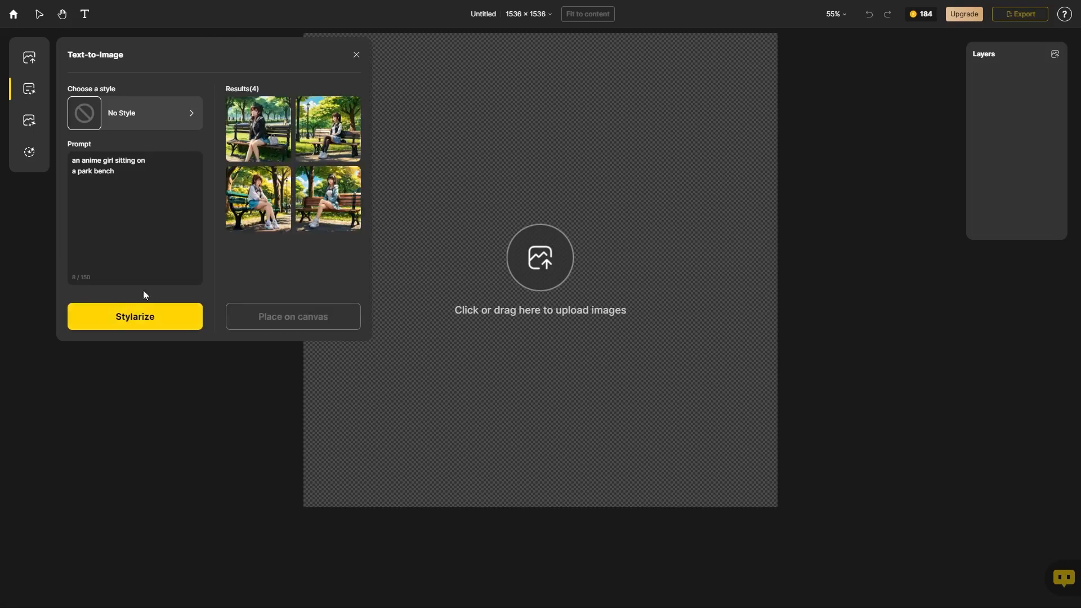
{"action": "left_click", "coordinate": [245, 128]}
{"action": "left_click", "coordinate": [321, 128]}
{"action": "left_click", "coordinate": [282, 177]}
{"action": "left_click", "coordinate": [321, 196]}
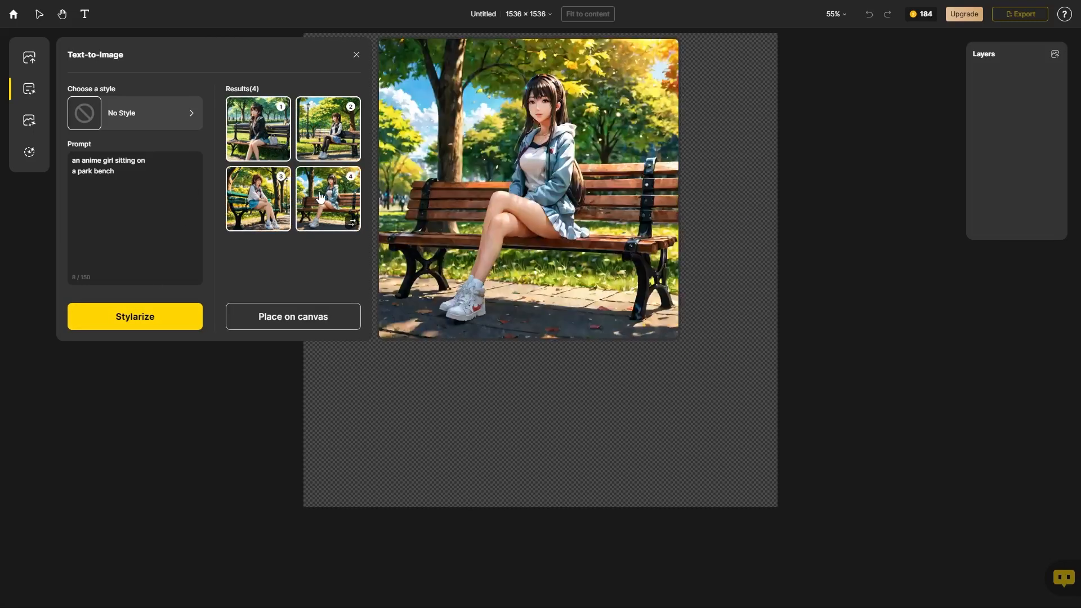
Step: Regenerate the park bench scene in the Neon Futurism style and place the fourth new result on the canvas
{"action": "left_click", "coordinate": [160, 112]}
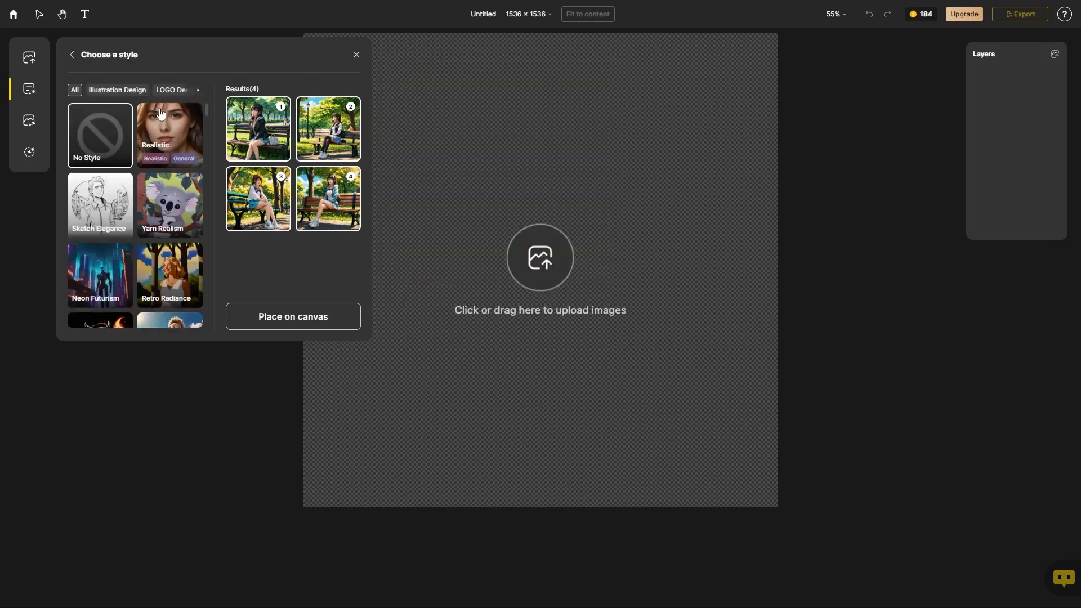
{"action": "left_click", "coordinate": [102, 278]}
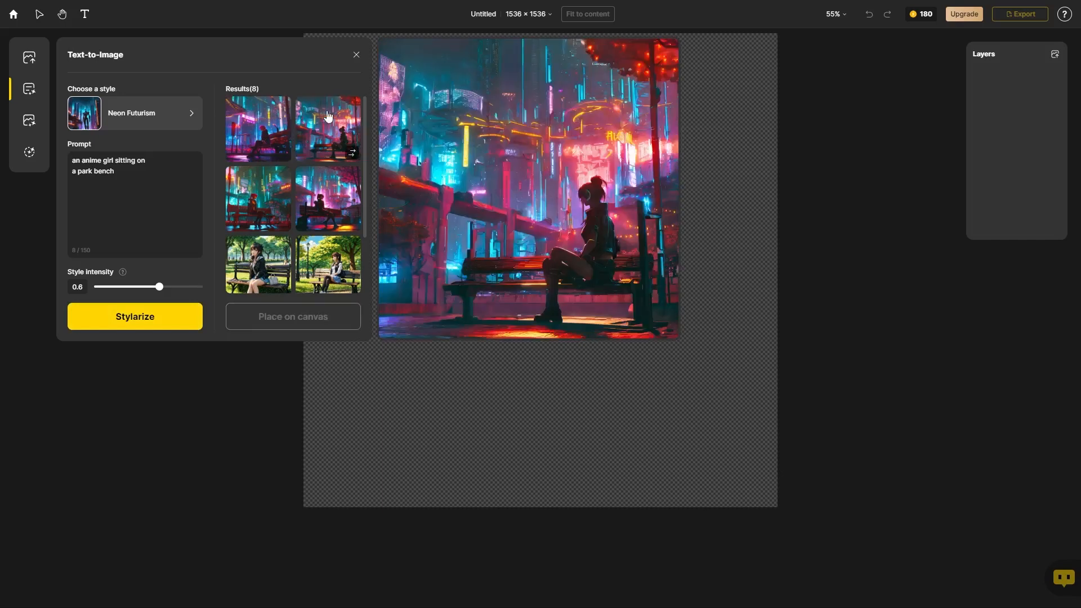
{"action": "left_click", "coordinate": [267, 211]}
{"action": "left_click", "coordinate": [267, 210]}
{"action": "left_click", "coordinate": [309, 202]}
{"action": "left_click", "coordinate": [309, 202]}
{"action": "left_click", "coordinate": [310, 202]}
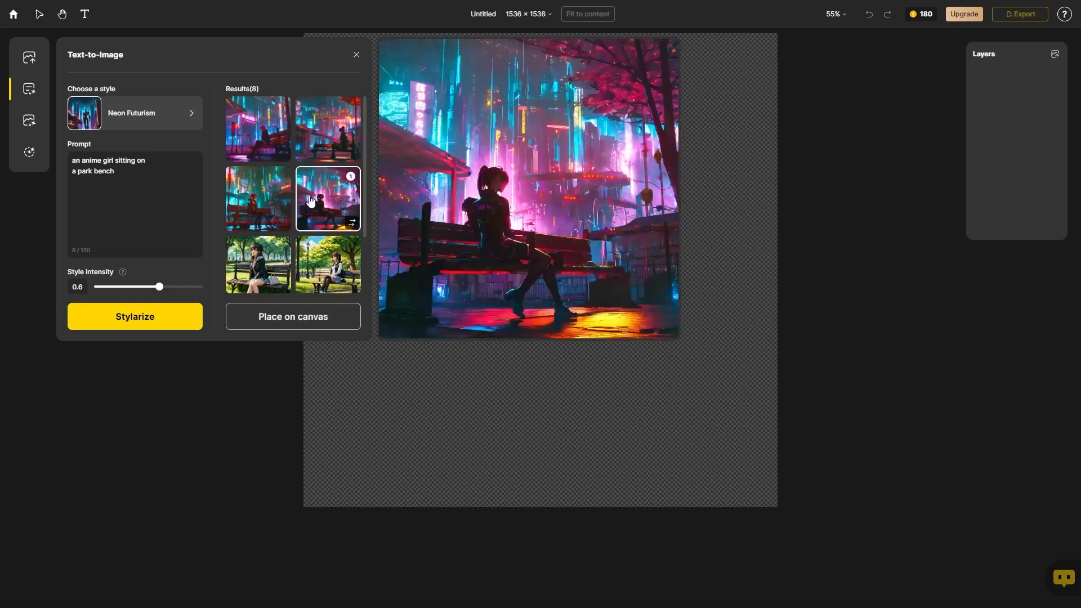
{"action": "left_click", "coordinate": [299, 318]}
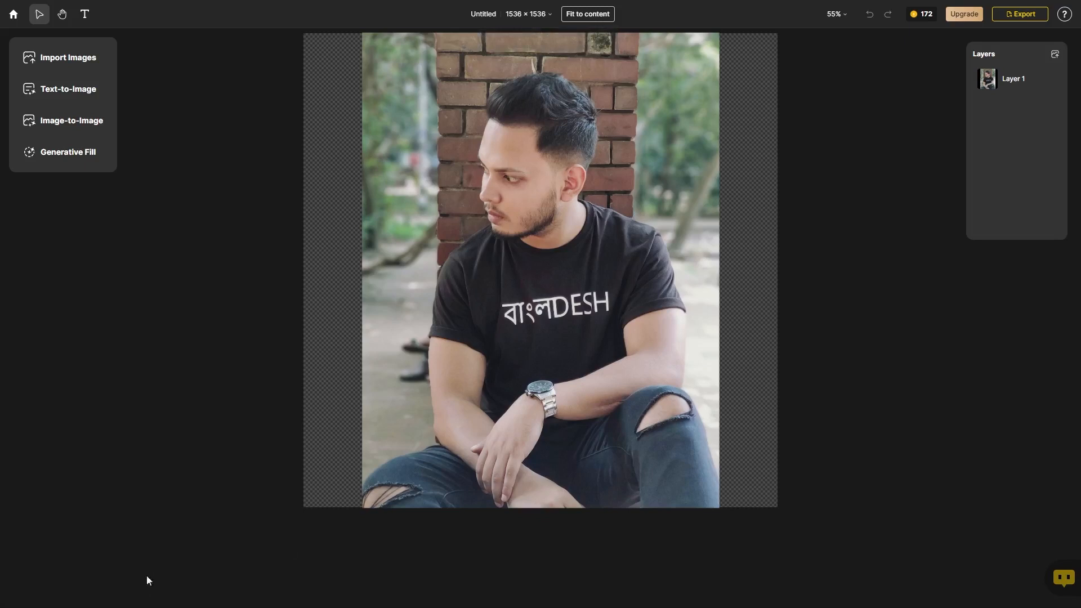
Step: Mark the wristwatch in the photo of the seated man as the area for Generative Fill
{"action": "left_click", "coordinate": [70, 155]}
{"action": "left_click", "coordinate": [160, 165]}
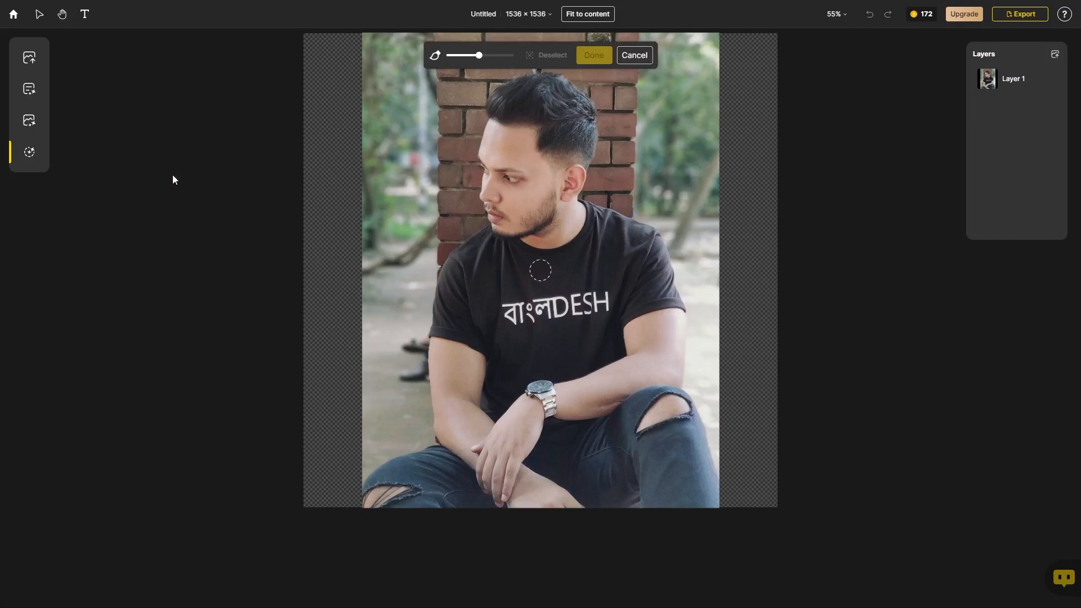
{"action": "mouse_move", "coordinate": [556, 412]}
{"action": "left_mouse_down"}
{"action": "mouse_move", "coordinate": [543, 388]}
{"action": "mouse_move", "coordinate": [530, 394]}
{"action": "mouse_move", "coordinate": [560, 401]}
{"action": "mouse_move", "coordinate": [531, 386]}
{"action": "left_mouse_up"}
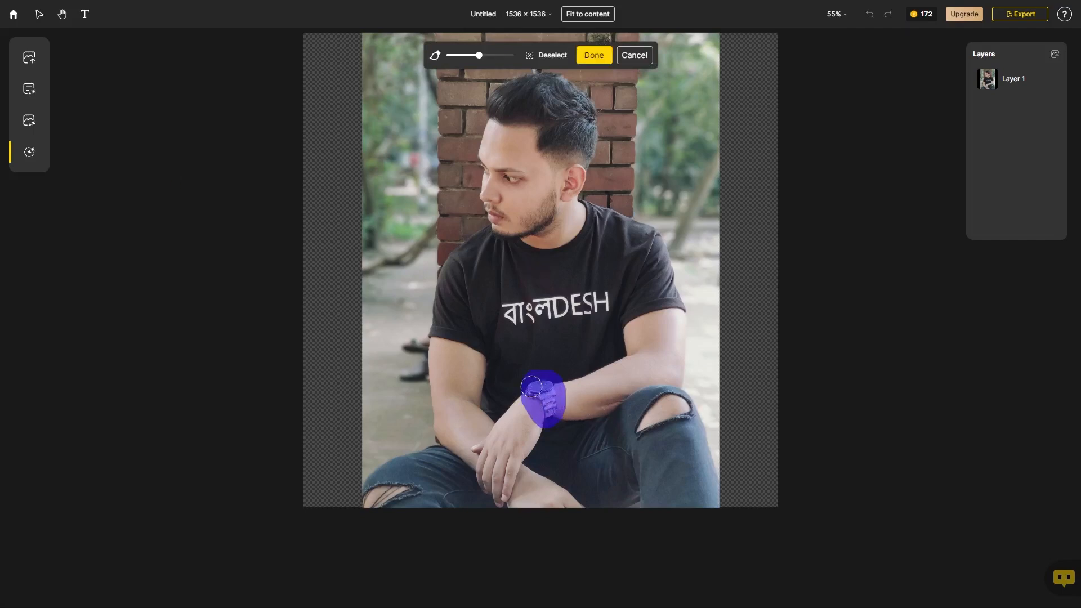
{"action": "left_click", "coordinate": [594, 54]}
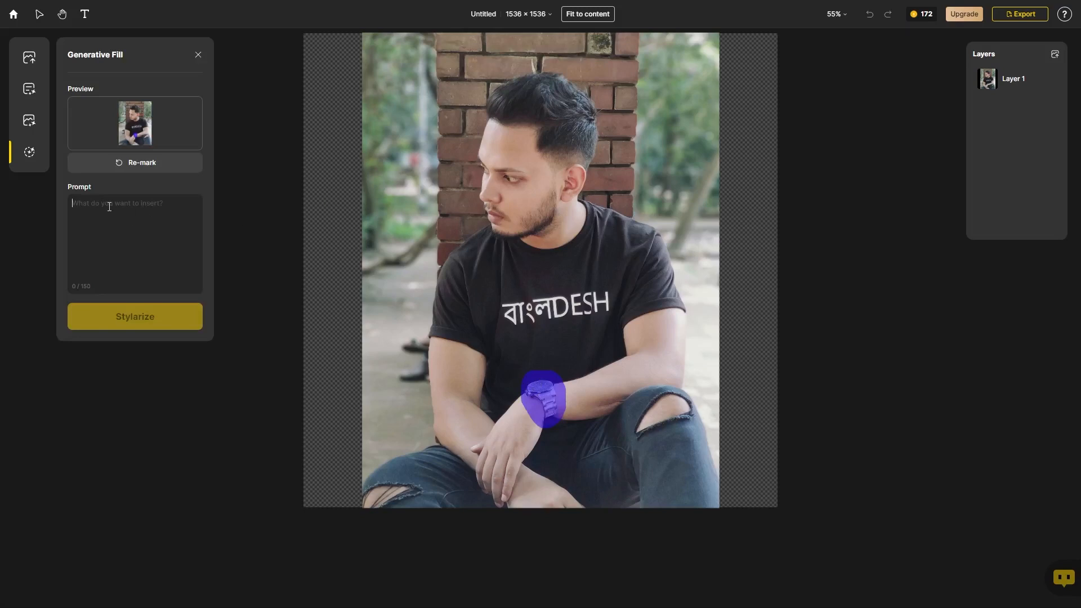
Step: Fill the marked area using the prompt "bracelet" and place the fourth result on the canvas
{"action": "type", "text": "bracelet"}
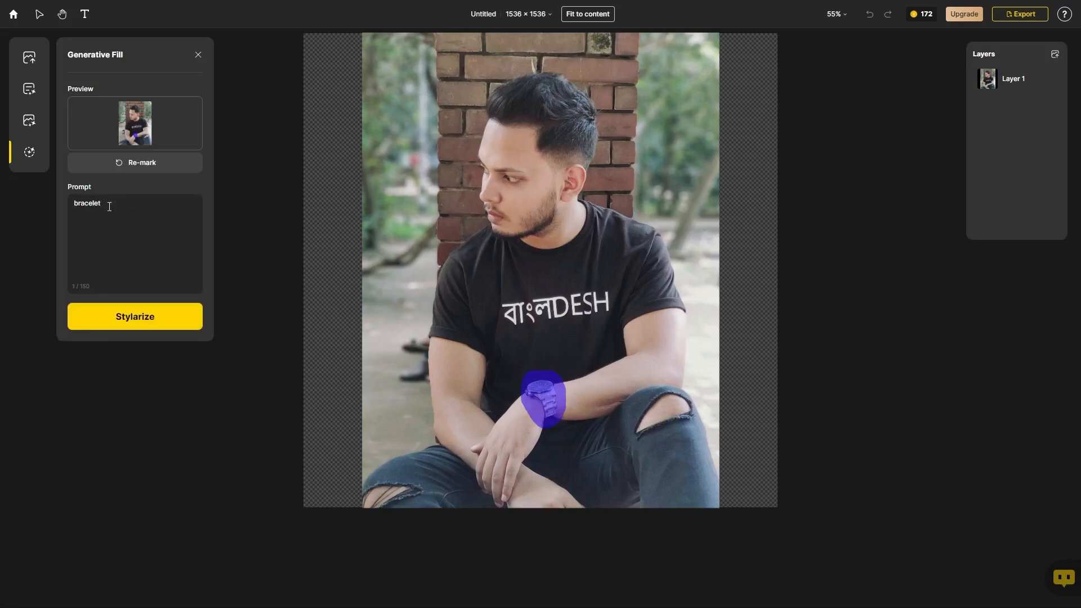
{"action": "left_click", "coordinate": [120, 319]}
{"action": "mouse_move", "coordinate": [309, 159]}
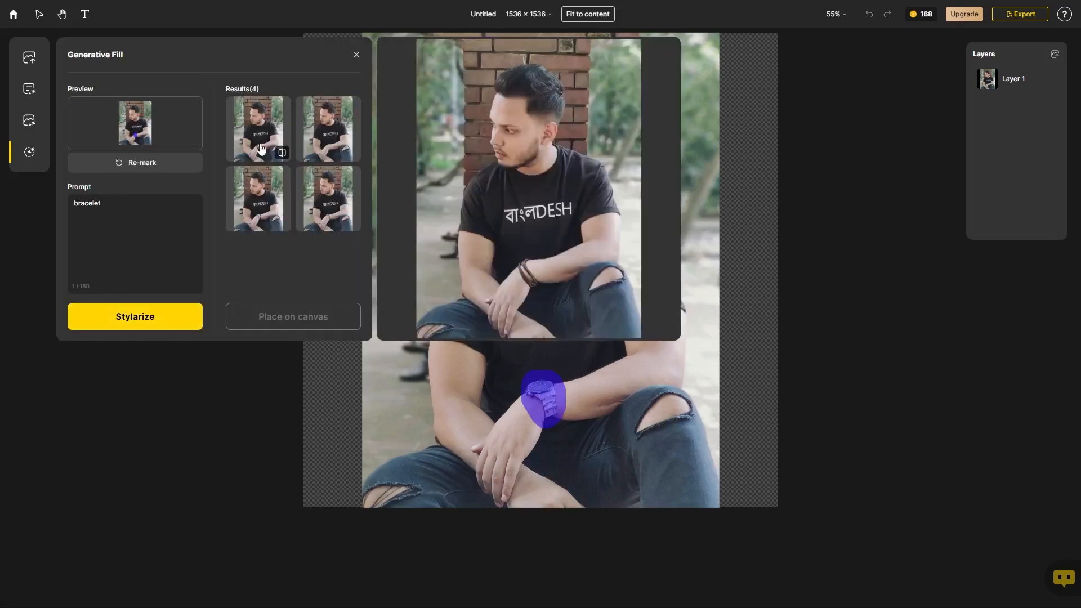
{"action": "left_click", "coordinate": [311, 199]}
{"action": "left_click", "coordinate": [314, 316]}
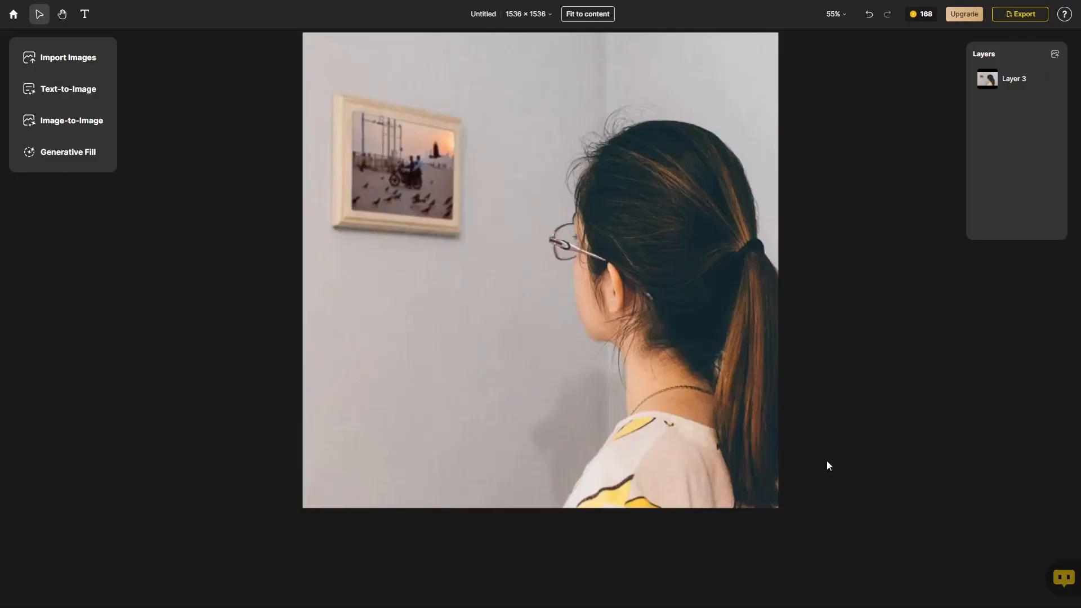
Step: Try removing the background from the photo of the woman with the ponytail
{"action": "left_click", "coordinate": [826, 461]}
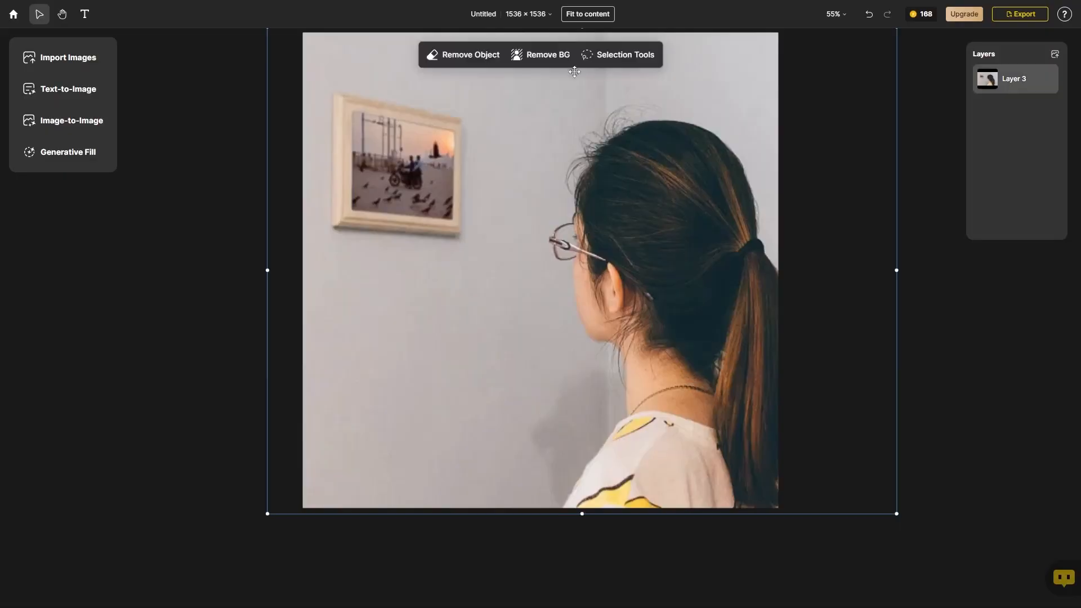
{"action": "left_click", "coordinate": [532, 63]}
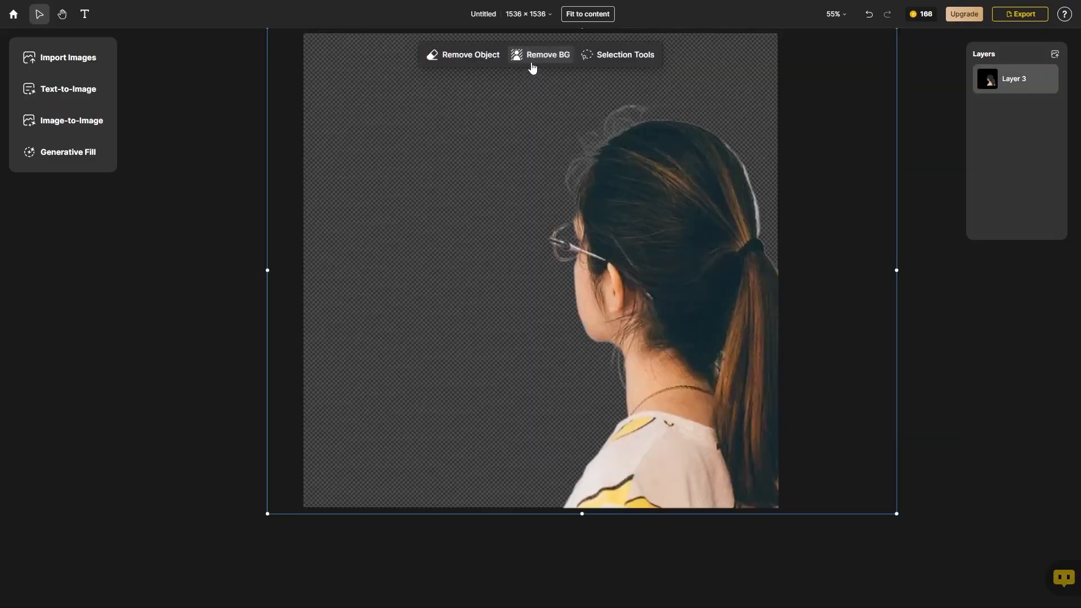
{"action": "left_click", "coordinate": [869, 14]}
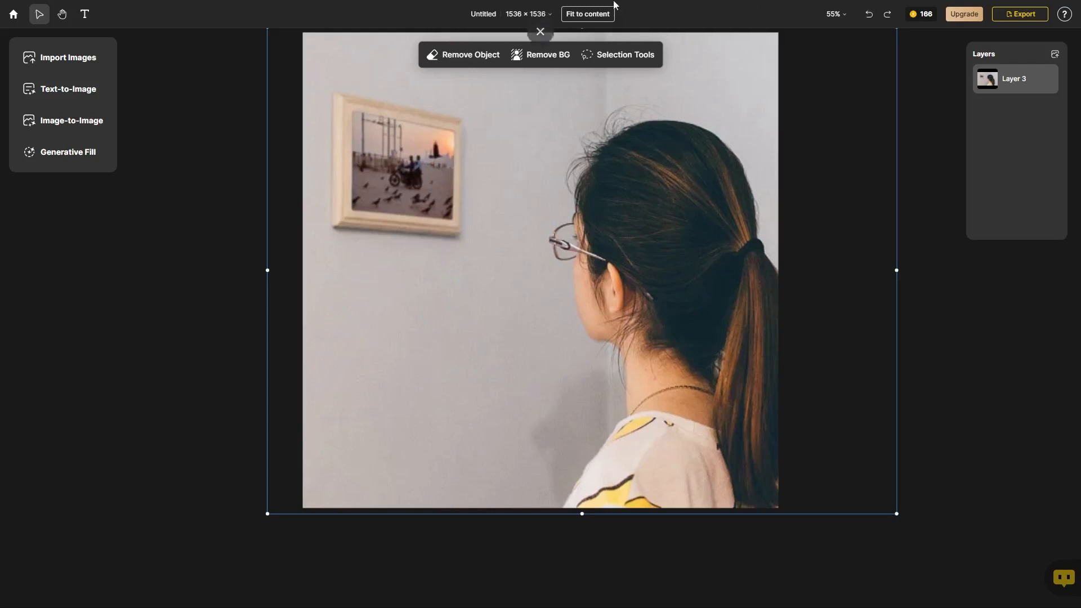
Step: Lasso the framed picture on the wall and remove it from the photo
{"action": "left_click", "coordinate": [605, 56]}
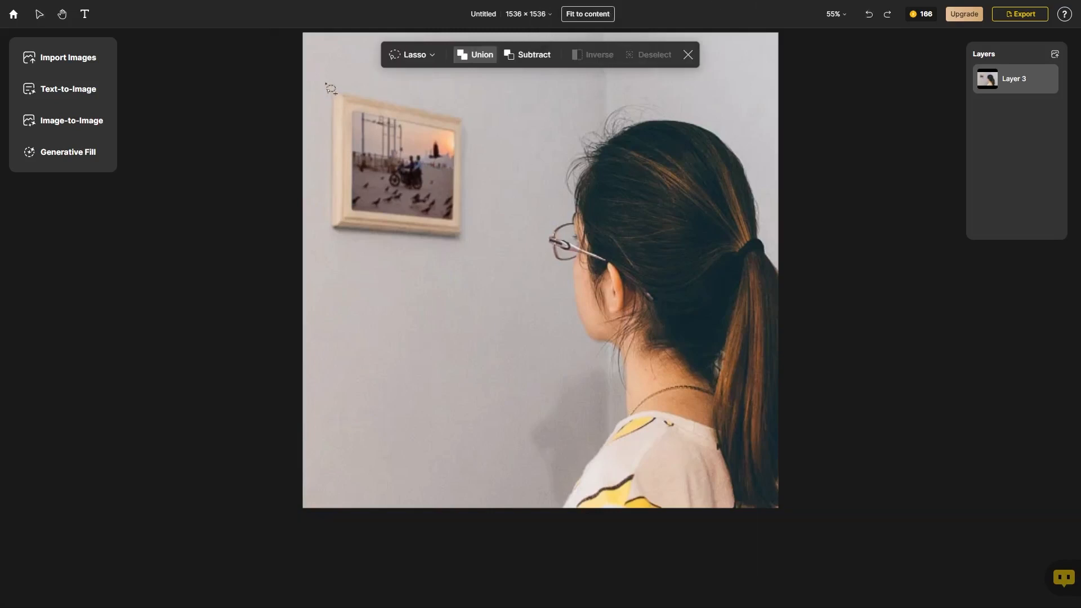
{"action": "mouse_move", "coordinate": [320, 83]}
{"action": "left_mouse_down"}
{"action": "mouse_move", "coordinate": [320, 203]}
{"action": "mouse_move", "coordinate": [332, 242]}
{"action": "mouse_move", "coordinate": [416, 266]}
{"action": "mouse_move", "coordinate": [458, 256]}
{"action": "mouse_move", "coordinate": [489, 148]}
{"action": "mouse_move", "coordinate": [477, 113]}
{"action": "mouse_move", "coordinate": [389, 75]}
{"action": "mouse_move", "coordinate": [319, 81]}
{"action": "left_mouse_up"}
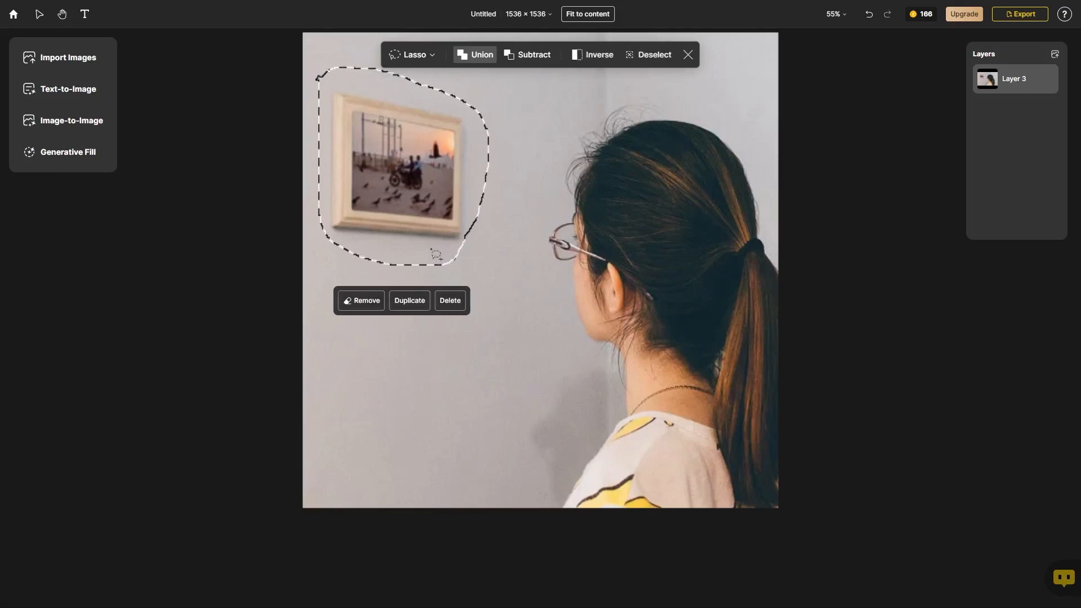
{"action": "left_click", "coordinate": [361, 300]}
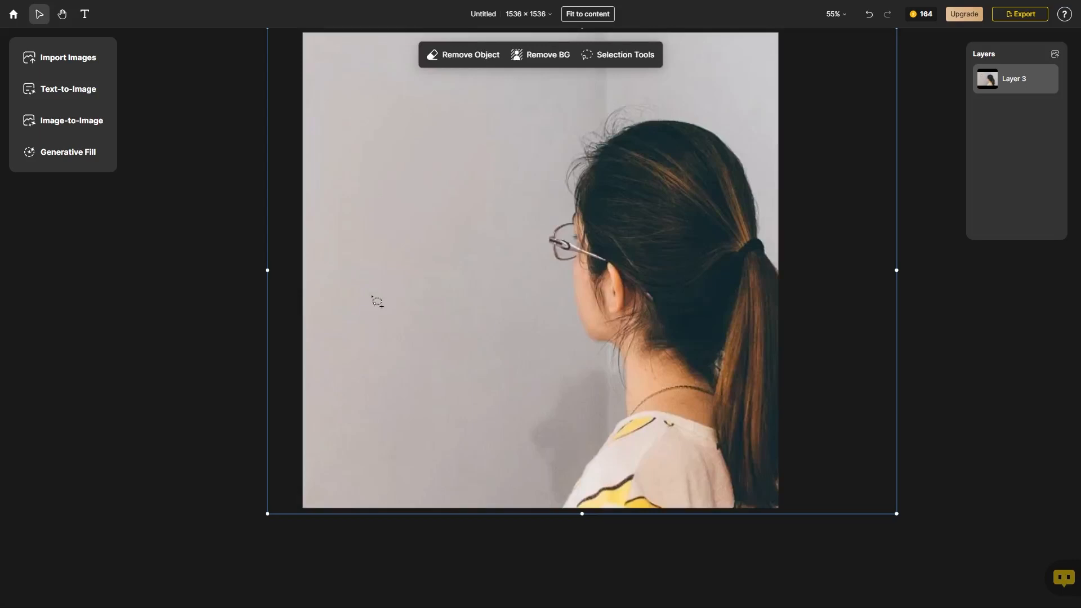
{"action": "left_click", "coordinate": [82, 518]}
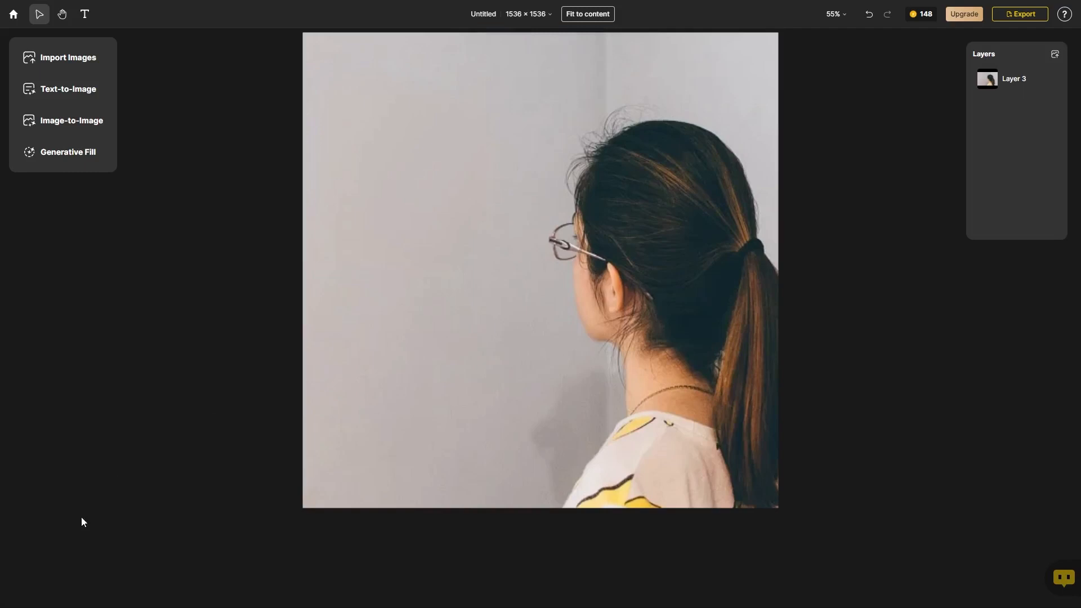
Step: Add the text "Mindblowing" over the photo of the woman with the ponytail
{"action": "key", "text": "t"}
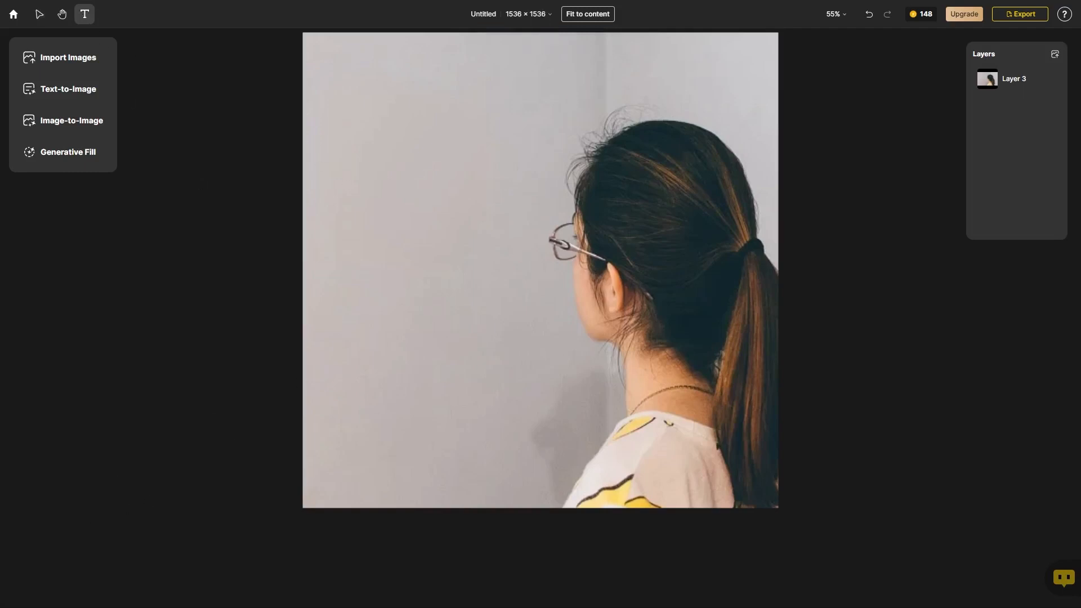
{"action": "left_click", "coordinate": [426, 255]}
{"action": "type", "text": "Mindblowing"}
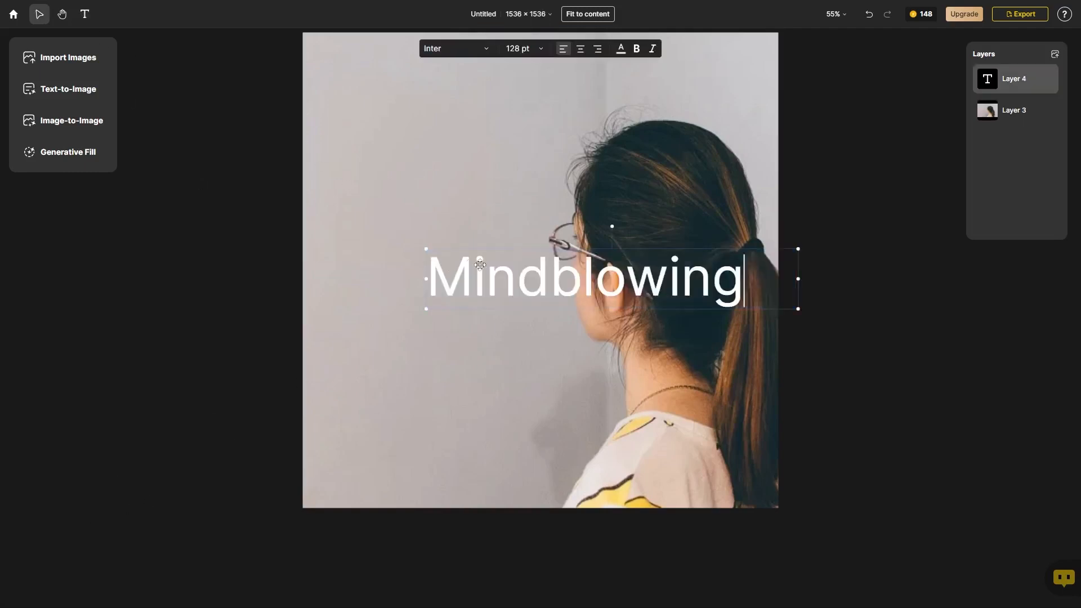
Step: Move the "Mindblowing" text to the upper edge of the photo and color it yellow
{"action": "left_click_drag", "start_coordinate": [635, 282], "coordinate": [525, 97]}
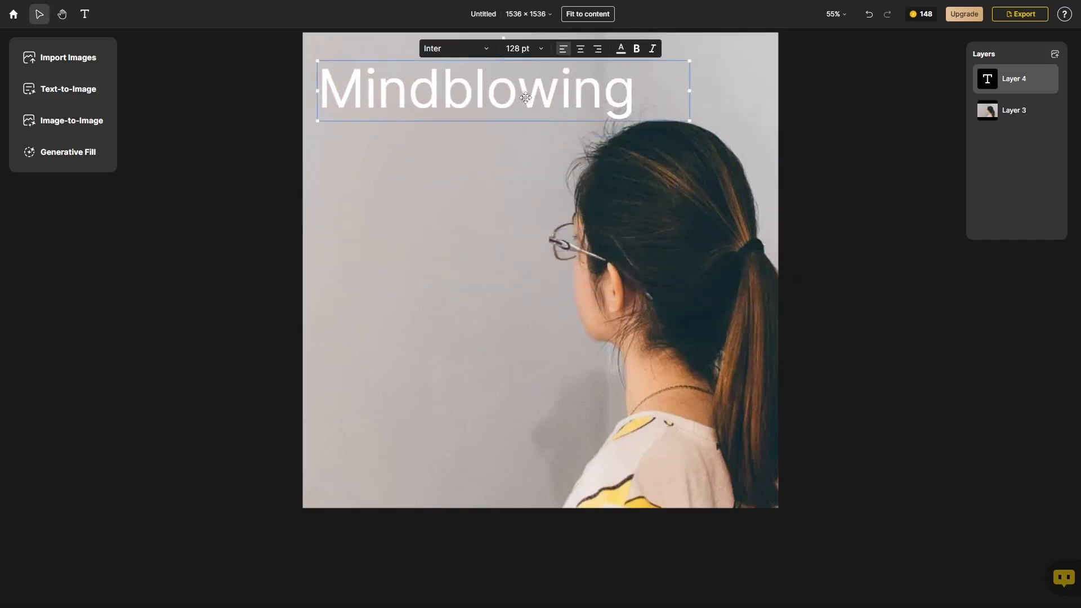
{"action": "left_click", "coordinate": [620, 49]}
{"action": "left_click", "coordinate": [603, 69]}
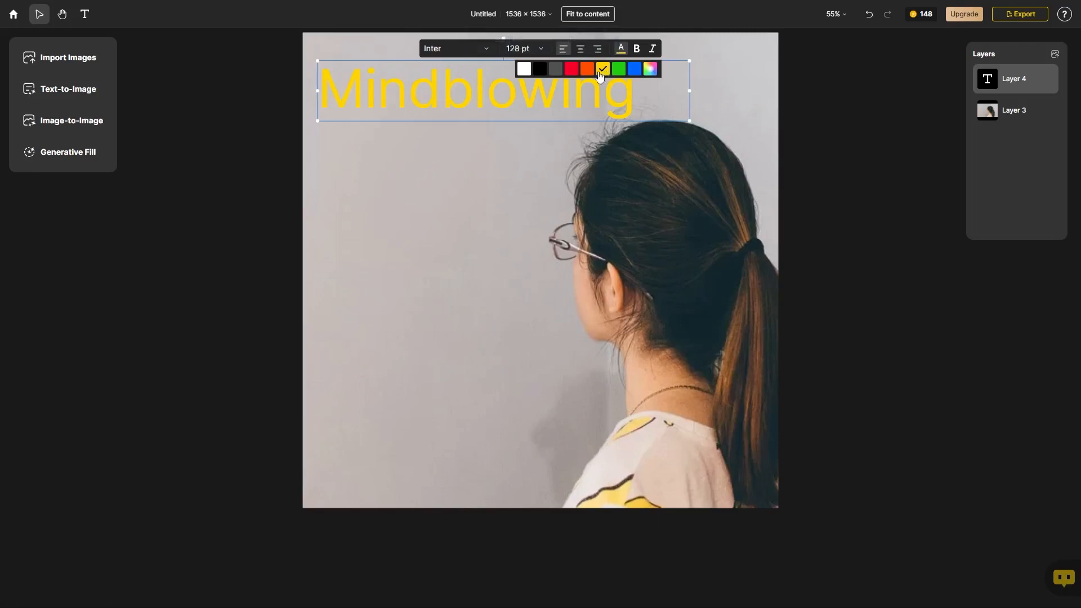
Step: Place the yellow text on the wall area beside the woman's neck as bold lettering scaled to about 110.6 pt
{"action": "left_click_drag", "start_coordinate": [552, 104], "coordinate": [541, 396]}
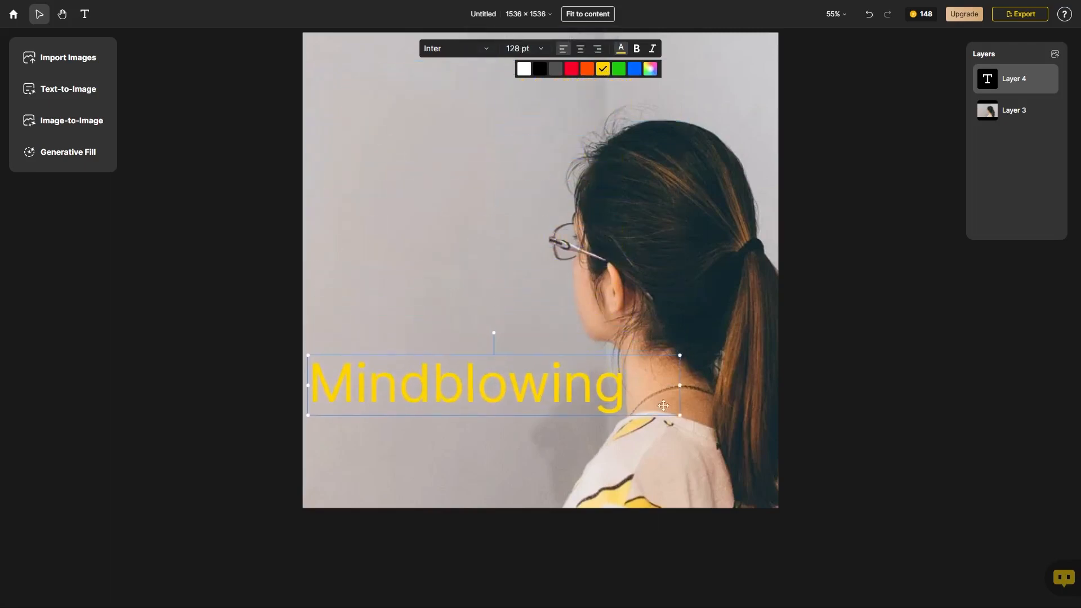
{"action": "left_click_drag", "start_coordinate": [679, 412], "coordinate": [625, 408]}
{"action": "left_click_drag", "start_coordinate": [541, 399], "coordinate": [554, 400]}
{"action": "left_click", "coordinate": [638, 49]}
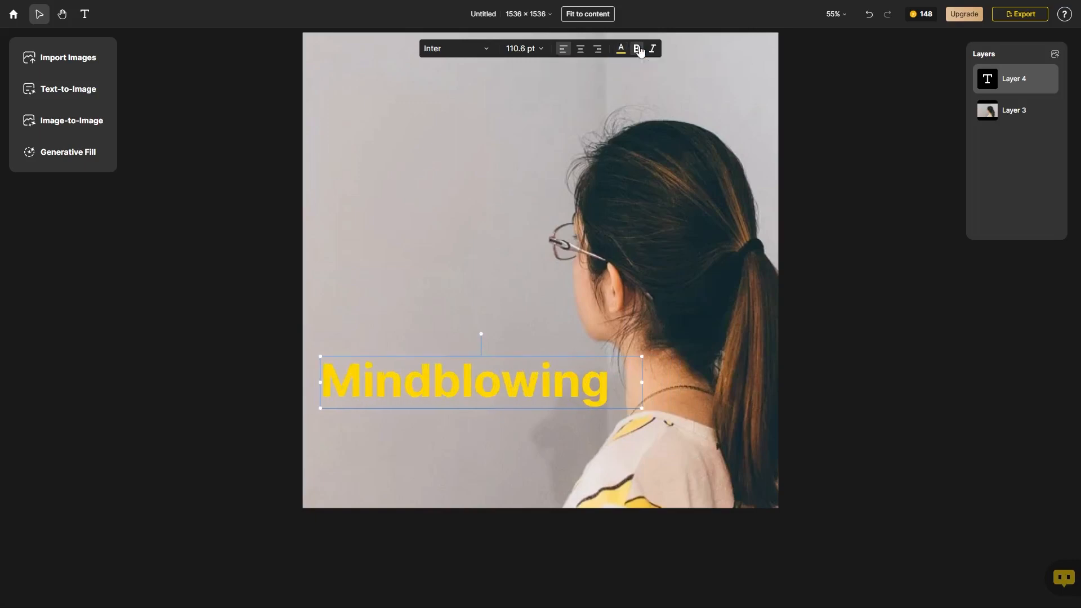
{"action": "left_click", "coordinate": [842, 353]}
Step: Toggle the text layer's visibility off and on to compare the photo with and without the lettering
{"action": "left_click", "coordinate": [1049, 81]}
{"action": "left_click", "coordinate": [1049, 81]}
{"action": "left_click", "coordinate": [1049, 82]}
{"action": "left_click", "coordinate": [1049, 81]}
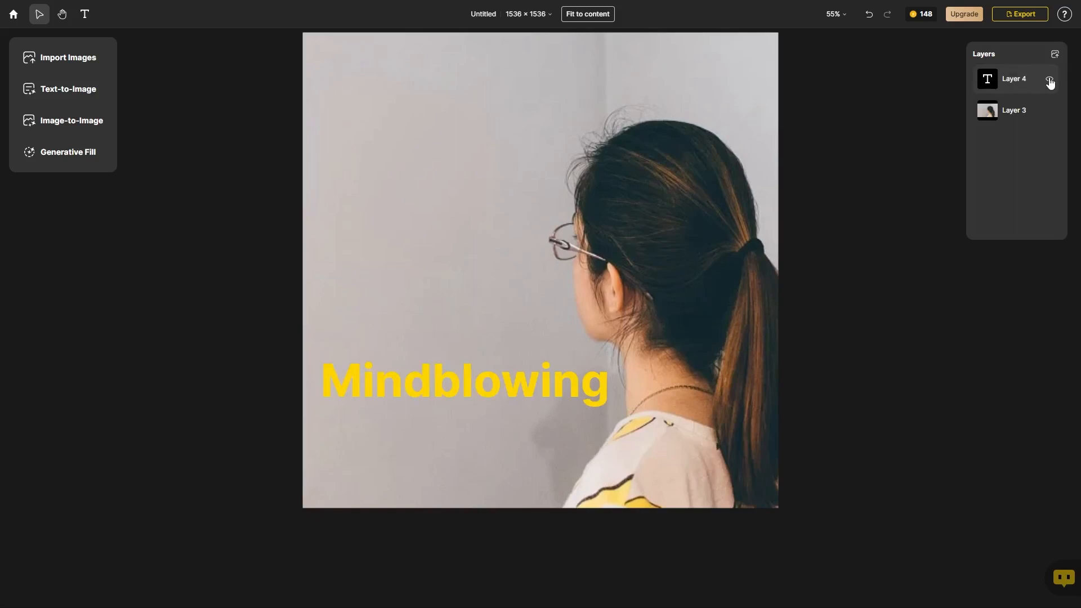
Step: Open the export options for the finished composition
{"action": "left_click", "coordinate": [1022, 15]}
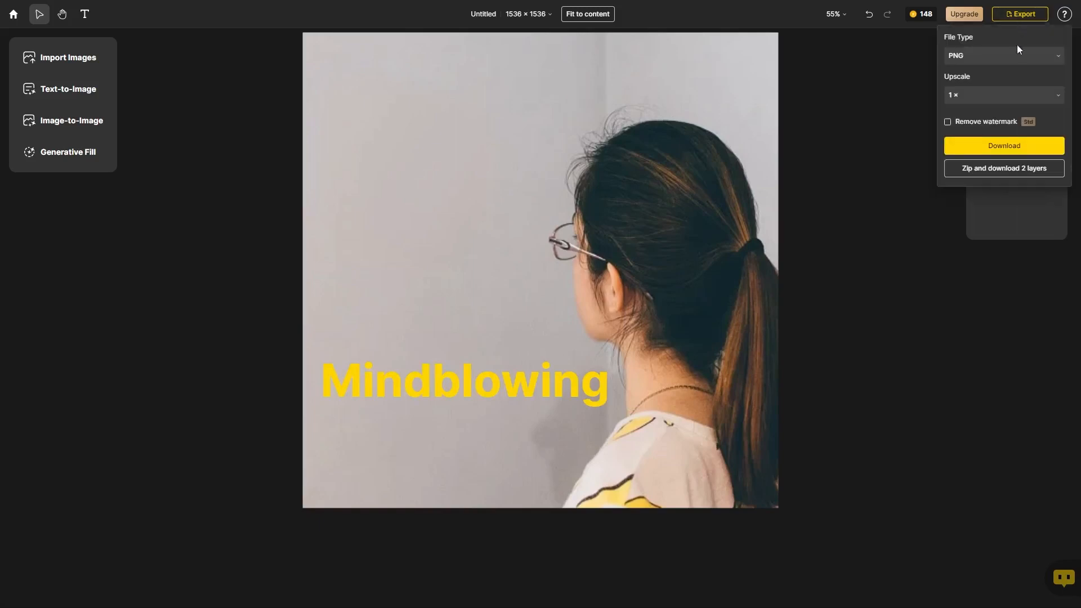